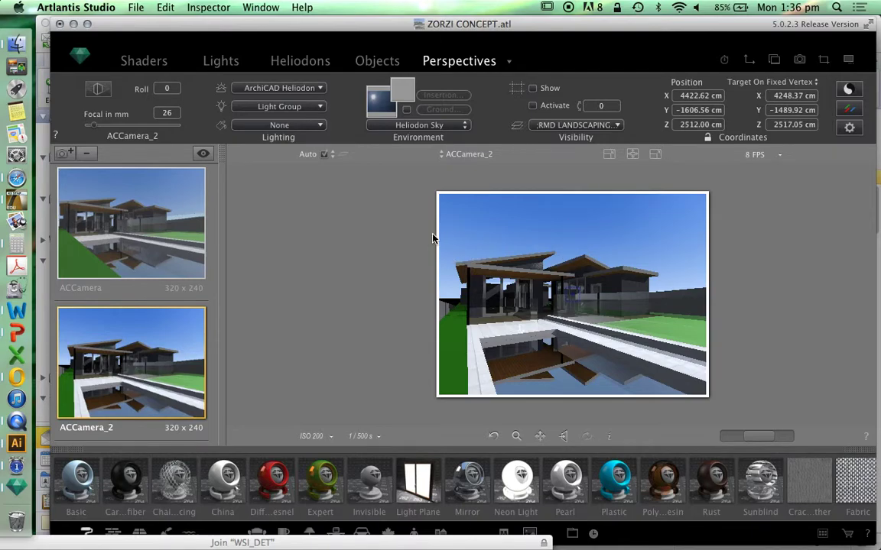
# Switch the view-mode list from Perspectives to Animations, showing the Animation camera and 10-second timeline.
pyautogui.click(509, 63)
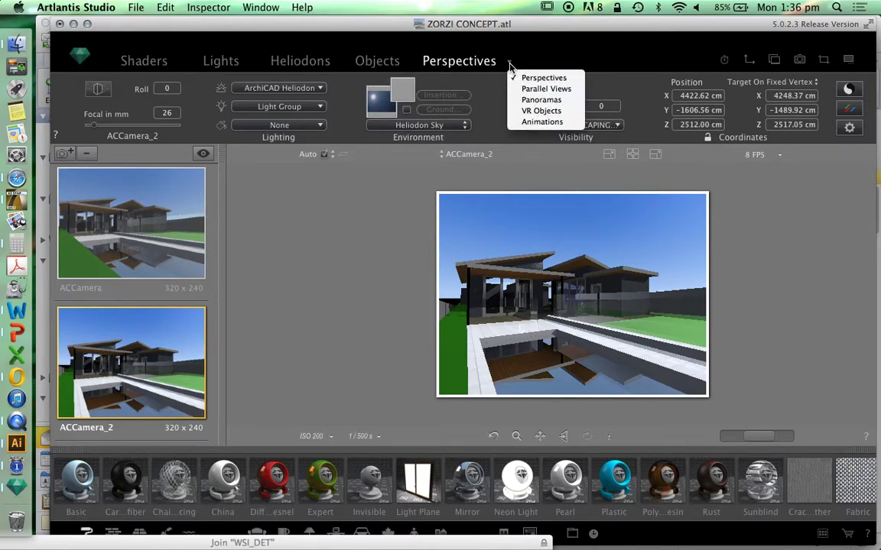
pyautogui.click(544, 122)
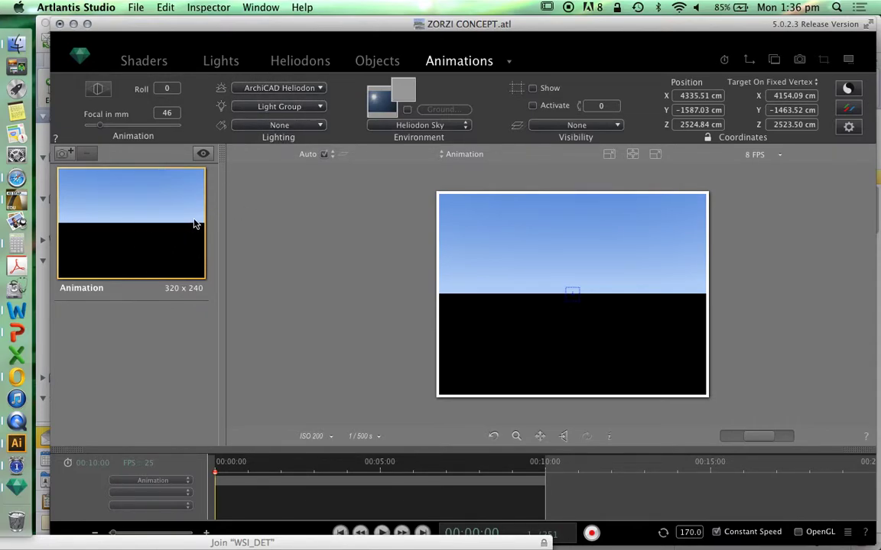
pyautogui.click(511, 65)
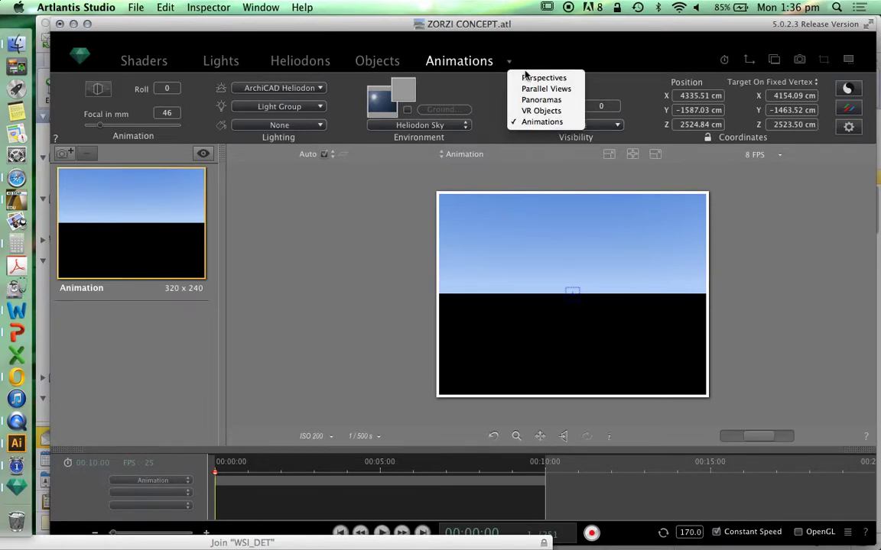
# Add ACCamera_2 to the sequence list from Perspectives, then return to Animations mode.
pyautogui.click(525, 76)
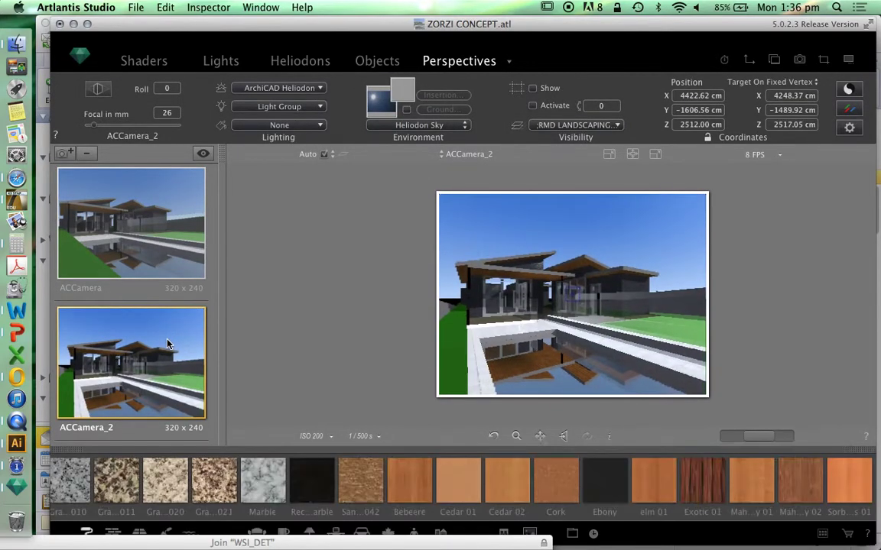
pyautogui.rightClick(169, 345)
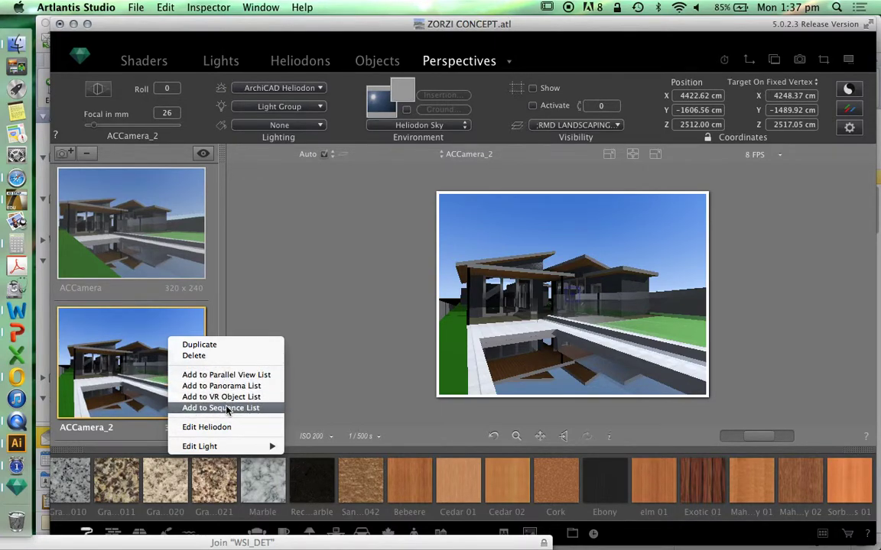
pyautogui.click(226, 408)
pyautogui.click(509, 62)
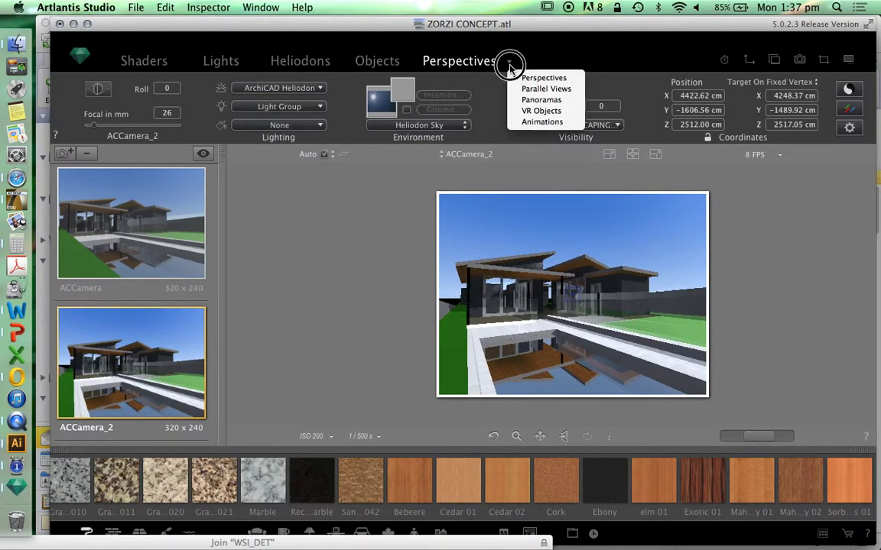
pyautogui.click(535, 122)
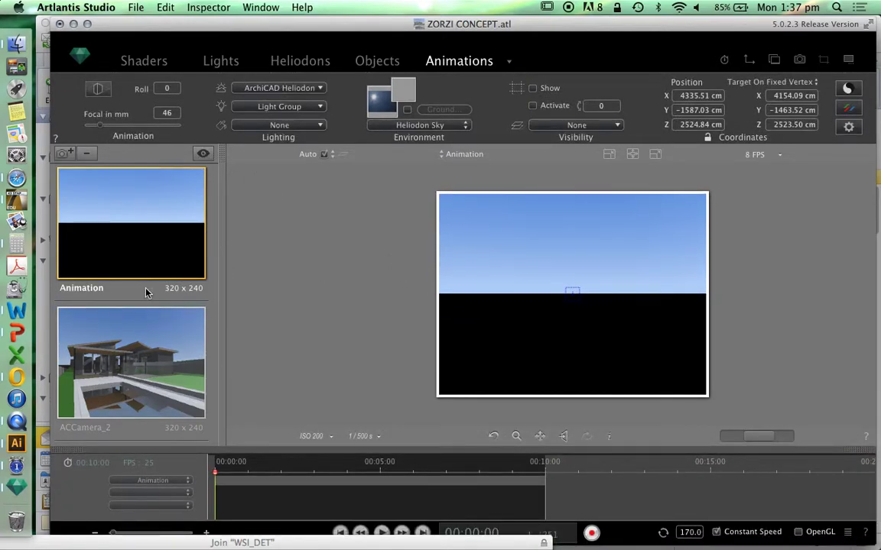
# Delete the empty Animation camera, leaving ACCamera_2 as the only sequence.
pyautogui.rightClick(147, 258)
pyautogui.click(176, 275)
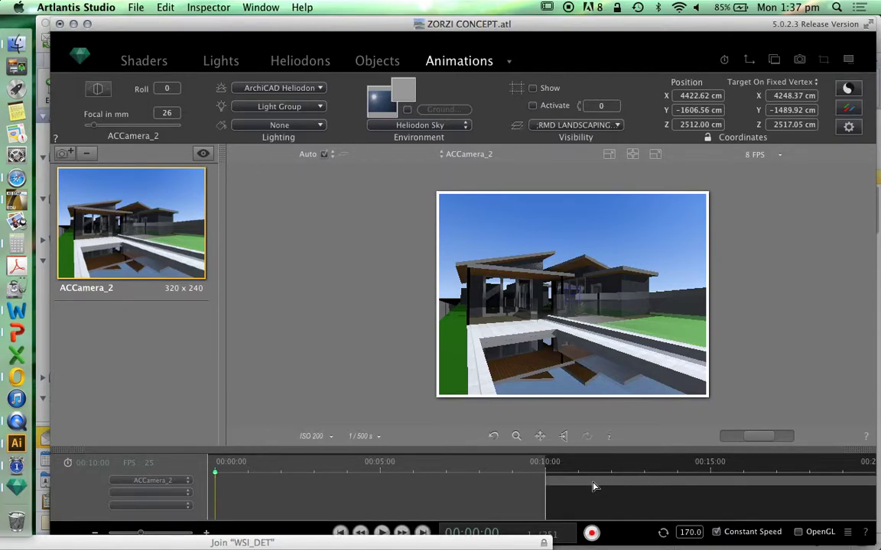
# Open the 2D View plan and turn on Edit Path mode for ACCamera_2.
pyautogui.click(749, 59)
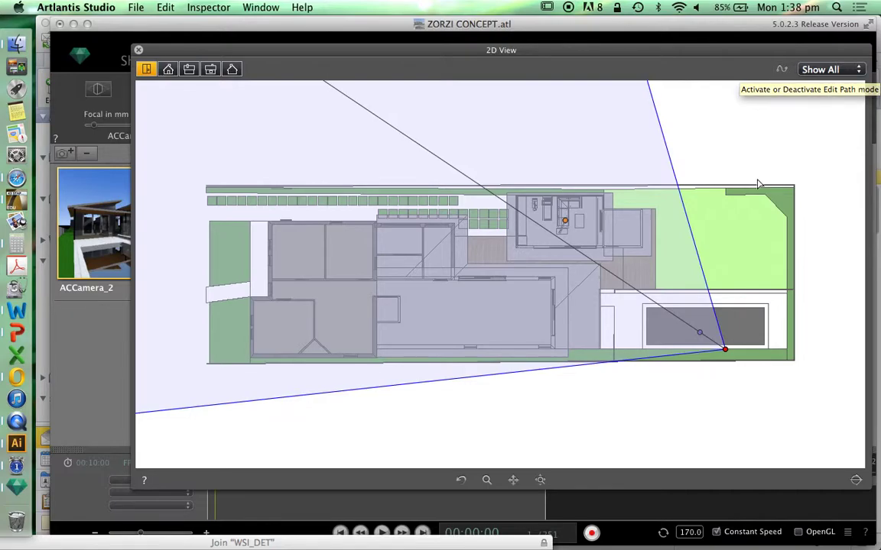
pyautogui.click(780, 70)
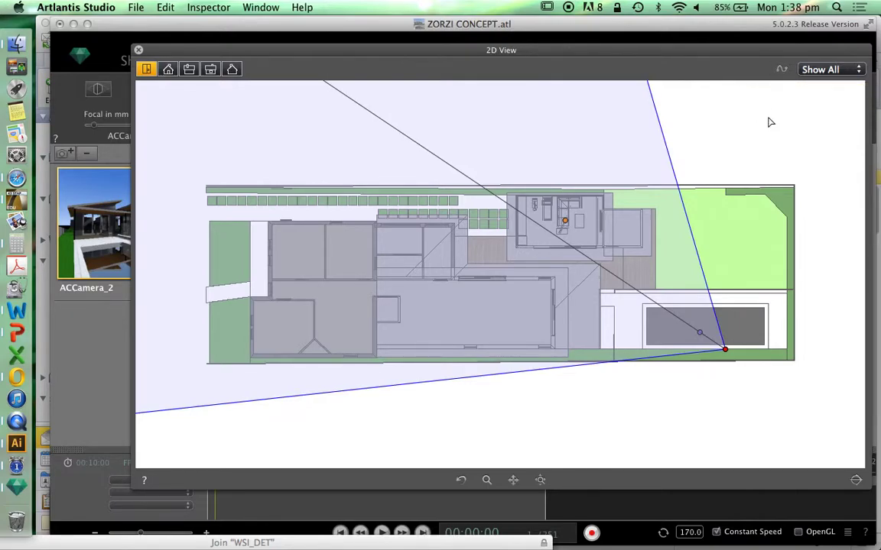
pyautogui.click(780, 70)
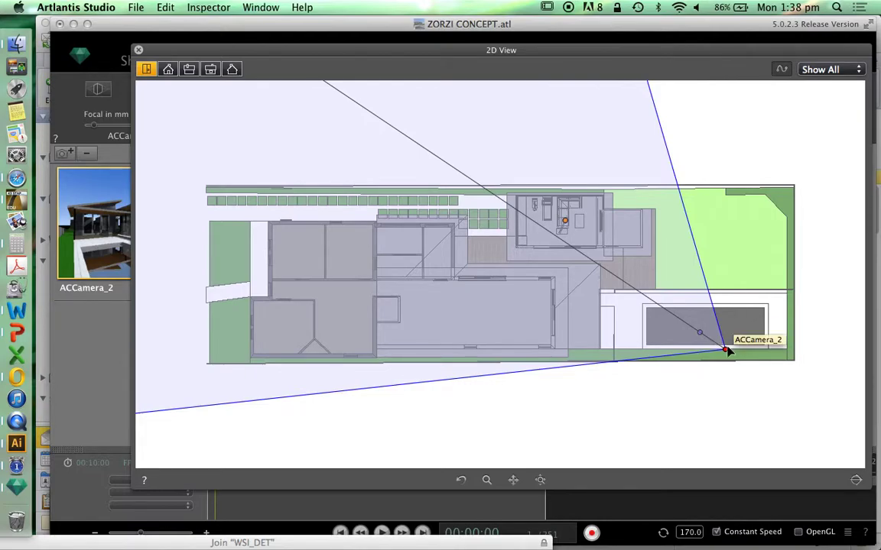
# Move the camera's end point inside the house and bend the path through a new control point.
pyautogui.moveTo(726, 353)
pyautogui.mouseDown()
pyautogui.moveTo(723, 338)
pyautogui.moveTo(629, 292)
pyautogui.moveTo(614, 275)
pyautogui.moveTo(483, 253)
pyautogui.mouseUp()
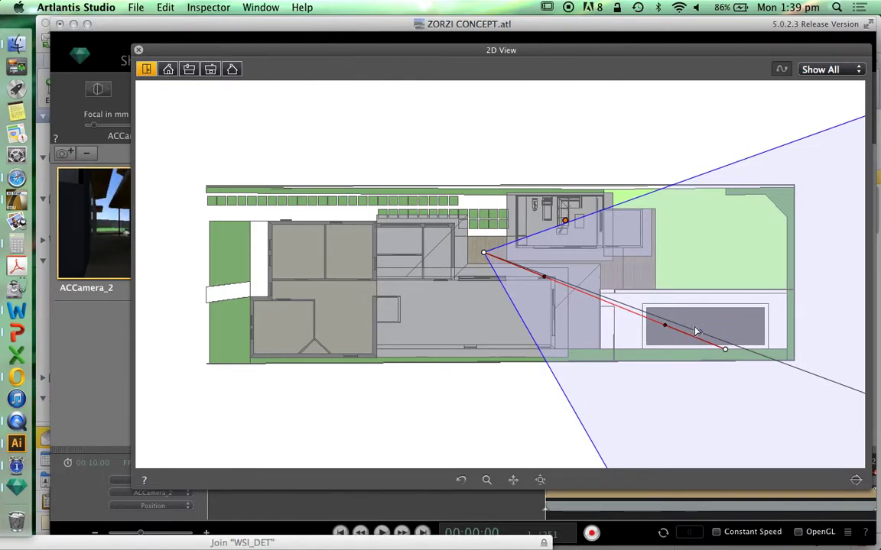
pyautogui.scroll(3, 694, 329)
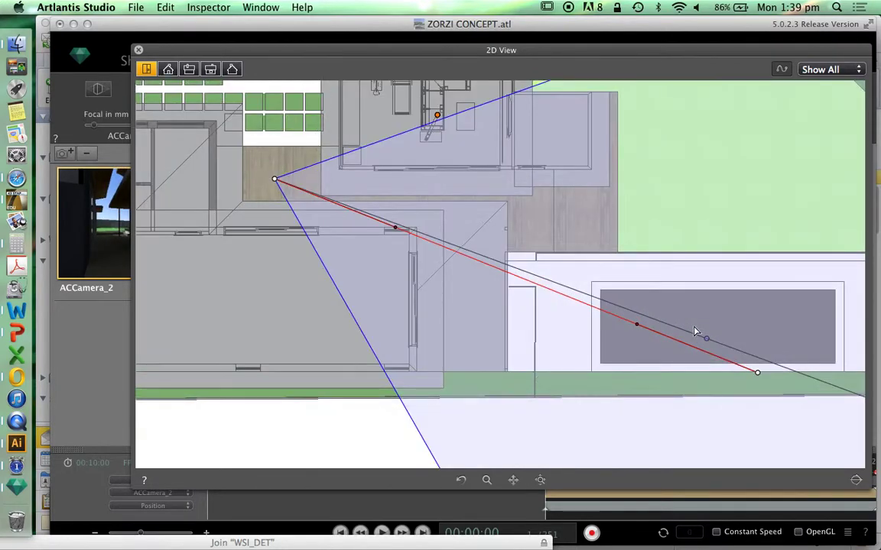
pyautogui.rightClick(656, 338)
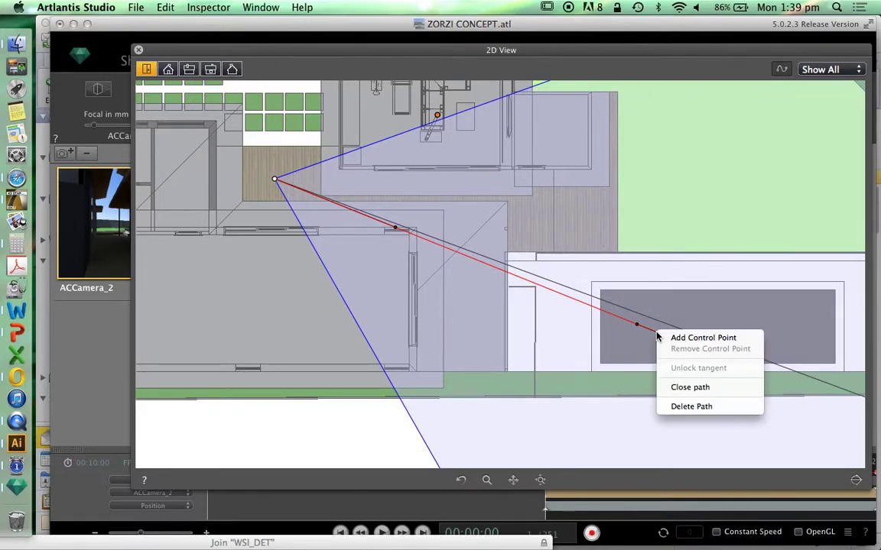
pyautogui.click(686, 339)
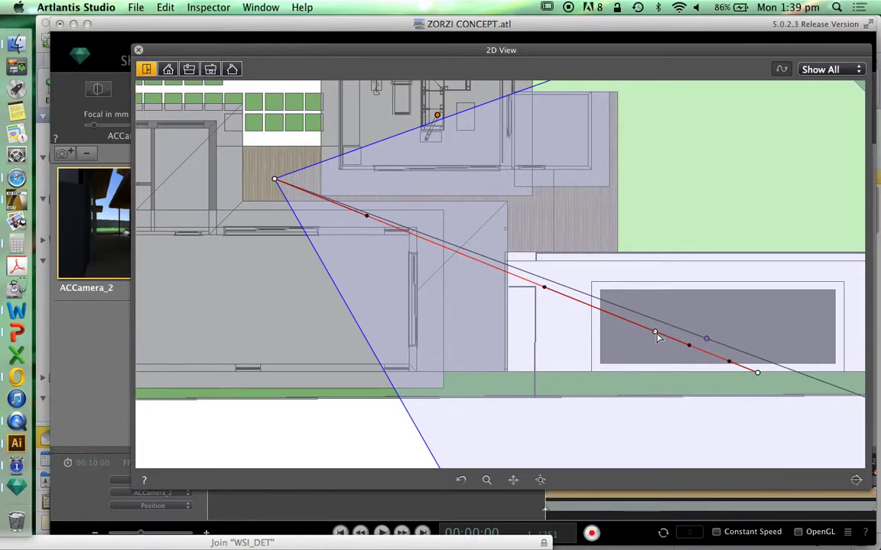
pyautogui.moveTo(656, 338); pyautogui.dragTo(654, 221)
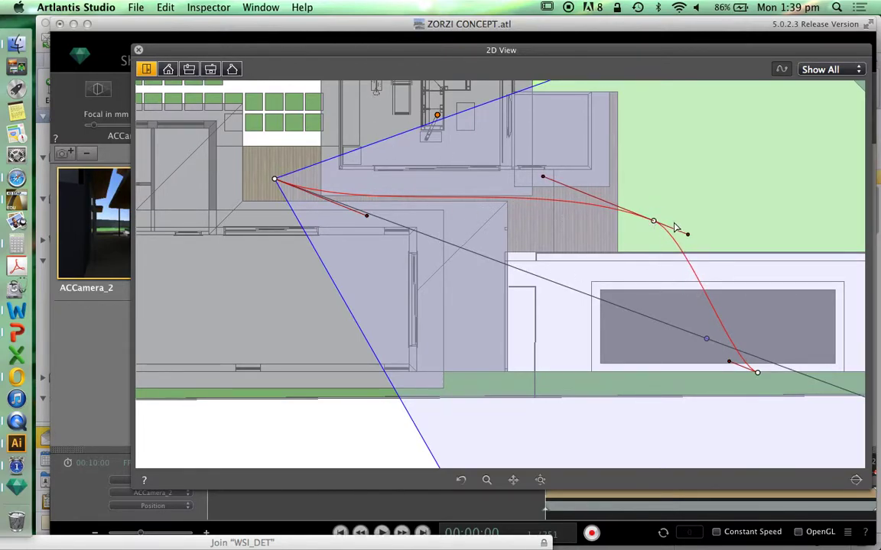
pyautogui.moveTo(654, 221); pyautogui.dragTo(535, 198)
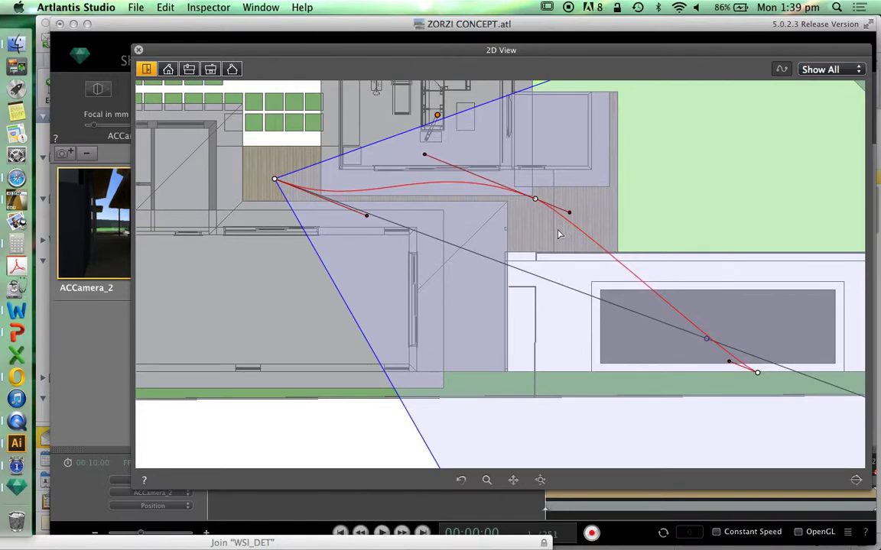
# Add a control point to the red path and pull it down-left near the pool corner.
pyautogui.rightClick(635, 278)
pyautogui.click(649, 276)
pyautogui.moveTo(632, 272); pyautogui.dragTo(566, 354)
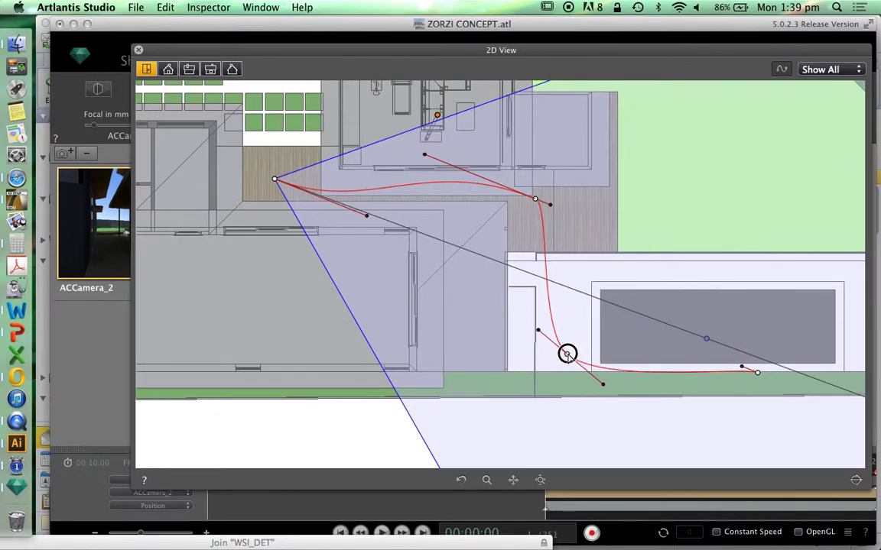
pyautogui.moveTo(566, 353); pyautogui.dragTo(568, 355)
# Add two more control points and adjust them and a tangent to curve the path into the house.
pyautogui.rightClick(555, 270)
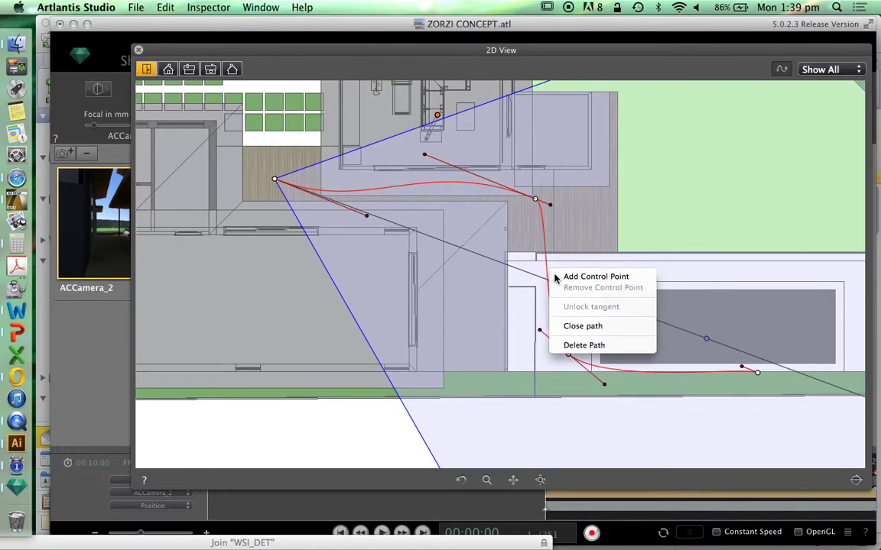
pyautogui.click(556, 277)
pyautogui.moveTo(550, 279); pyautogui.dragTo(563, 286)
pyautogui.rightClick(550, 240)
pyautogui.click(556, 239)
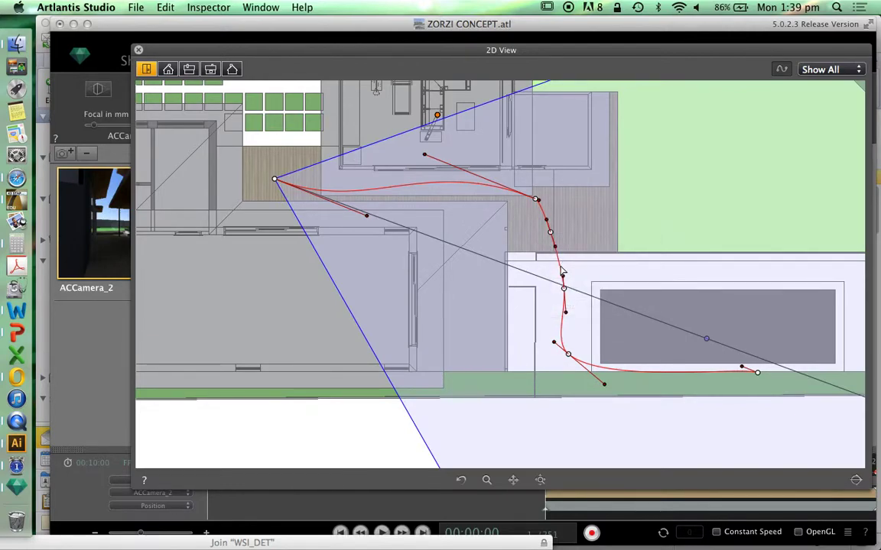
pyautogui.moveTo(551, 233); pyautogui.dragTo(522, 271)
pyautogui.moveTo(539, 203); pyautogui.dragTo(515, 223)
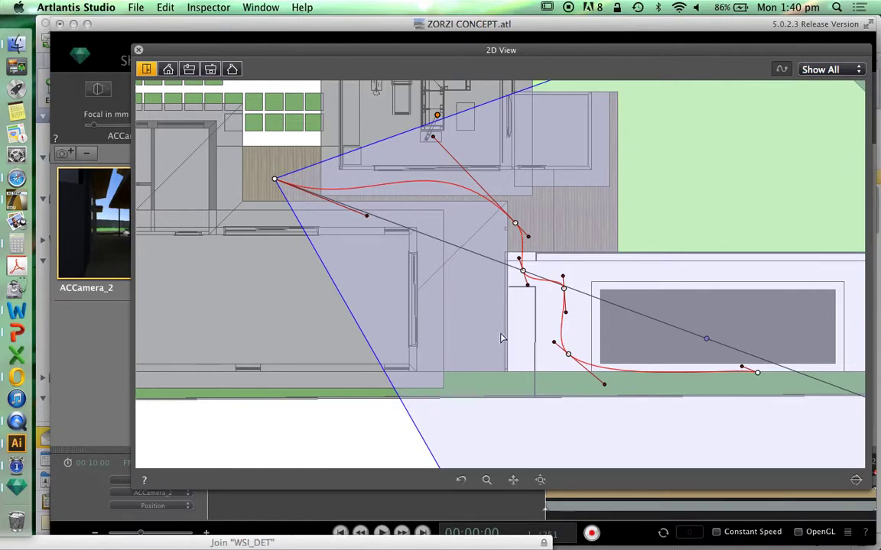
# Turn off path editing, slide the camera back along its path, and close the 2D View.
pyautogui.click(293, 36)
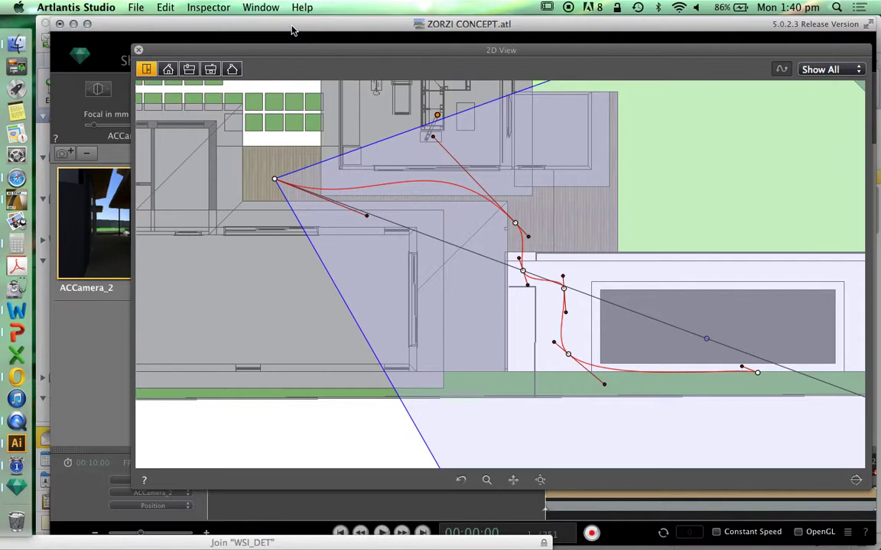
pyautogui.click(727, 51)
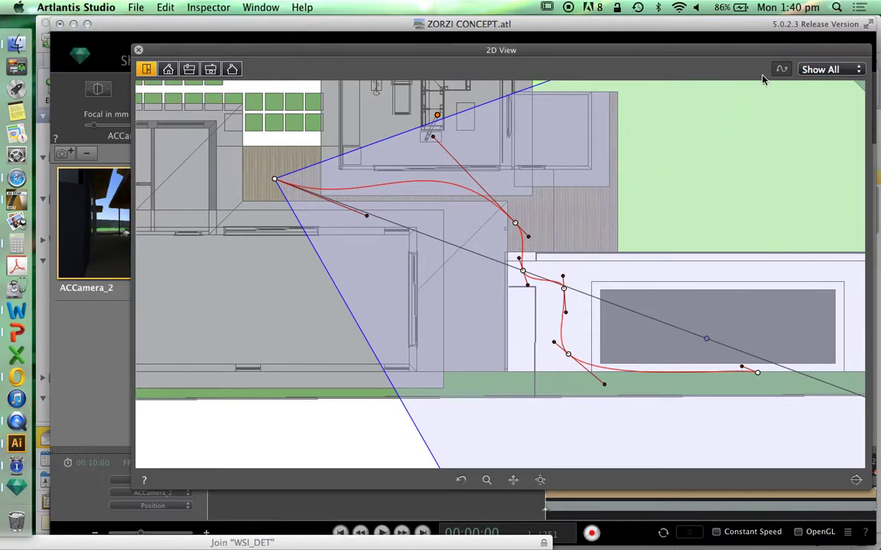
pyautogui.click(781, 71)
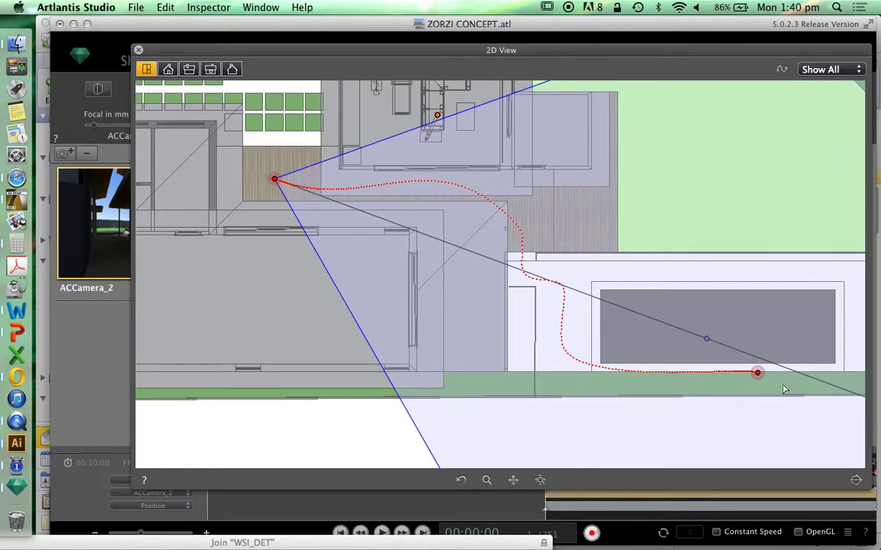
pyautogui.moveTo(760, 375); pyautogui.dragTo(831, 415)
pyautogui.click(139, 50)
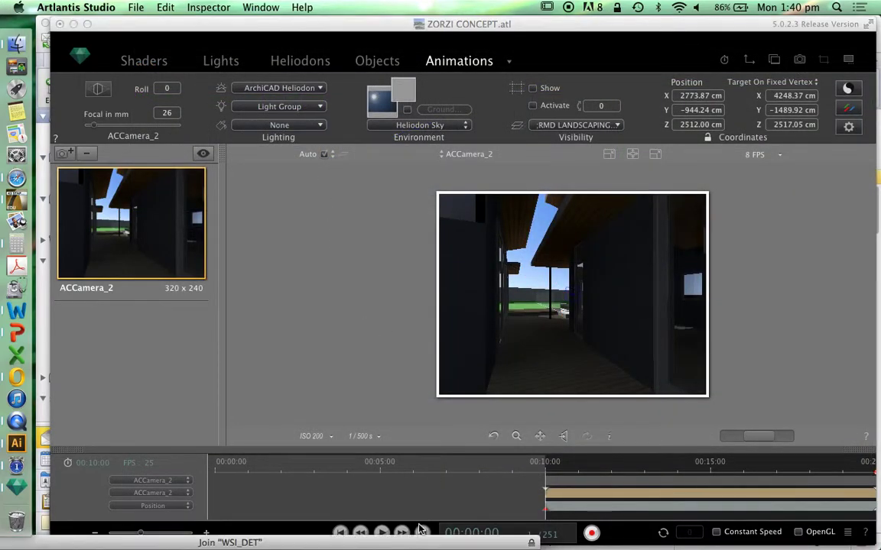
# Play the walk-through animation through to frame 251.
pyautogui.moveTo(324, 20); pyautogui.dragTo(277, 20)
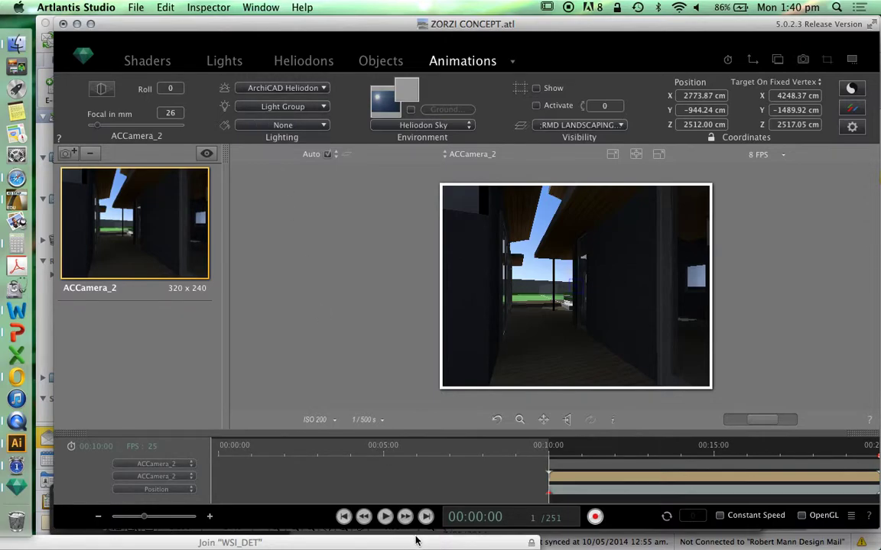
pyautogui.click(385, 517)
# Reopen the 2D View, select the camera path to show its Bezier handles, and zoom out.
pyautogui.click(753, 65)
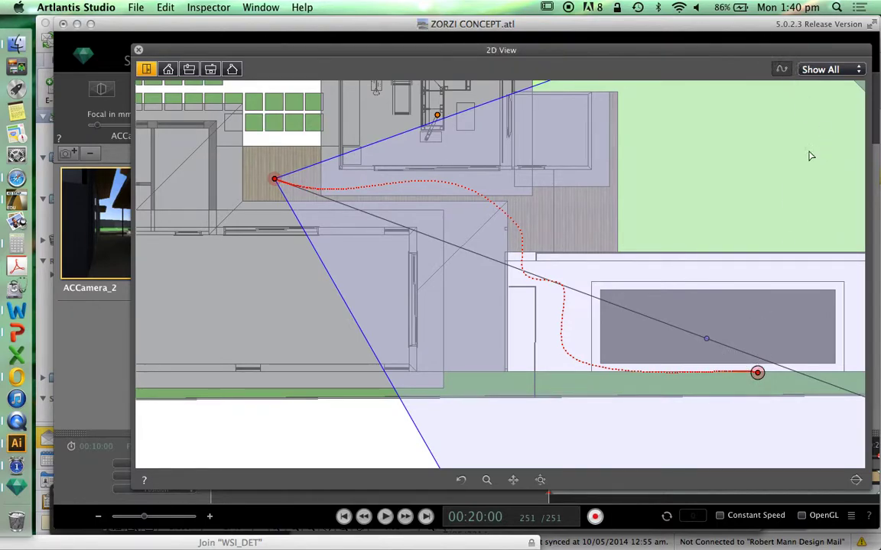
pyautogui.click(740, 374)
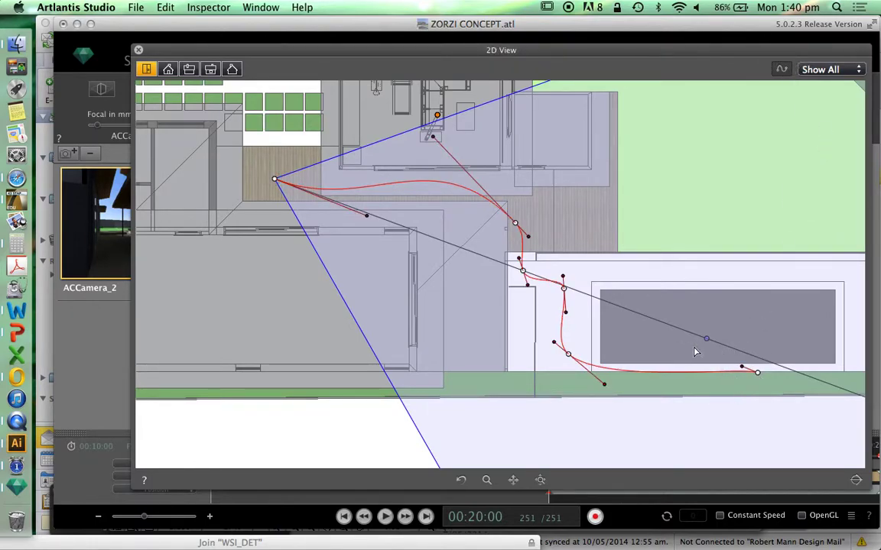
pyautogui.scroll(-3, 639, 330)
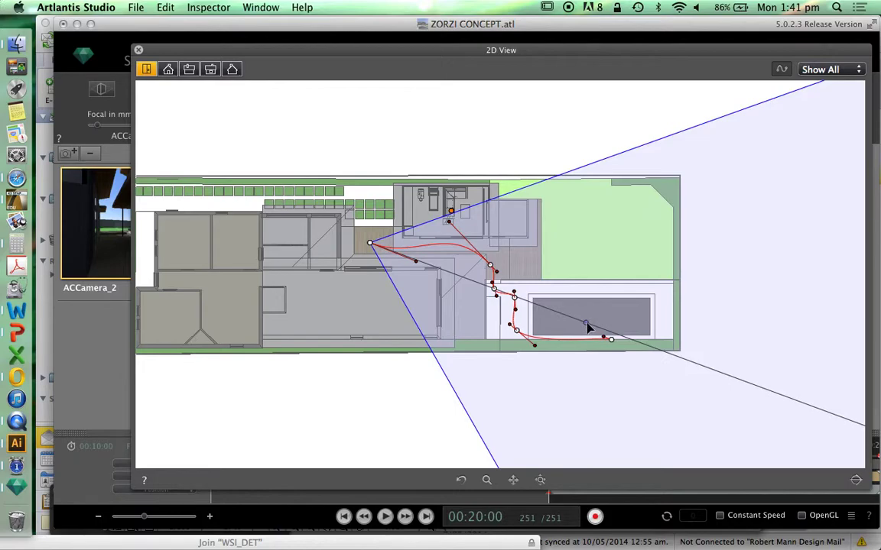
# Drag the fixed target up into the upper room, shift the camera point right, and deselect the path.
pyautogui.moveTo(586, 318); pyautogui.dragTo(450, 211)
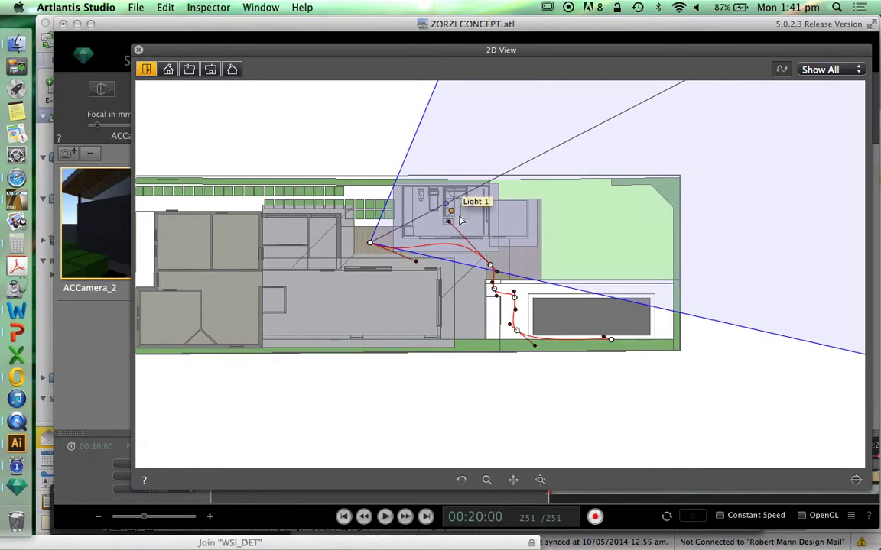
pyautogui.moveTo(370, 244); pyautogui.dragTo(411, 245)
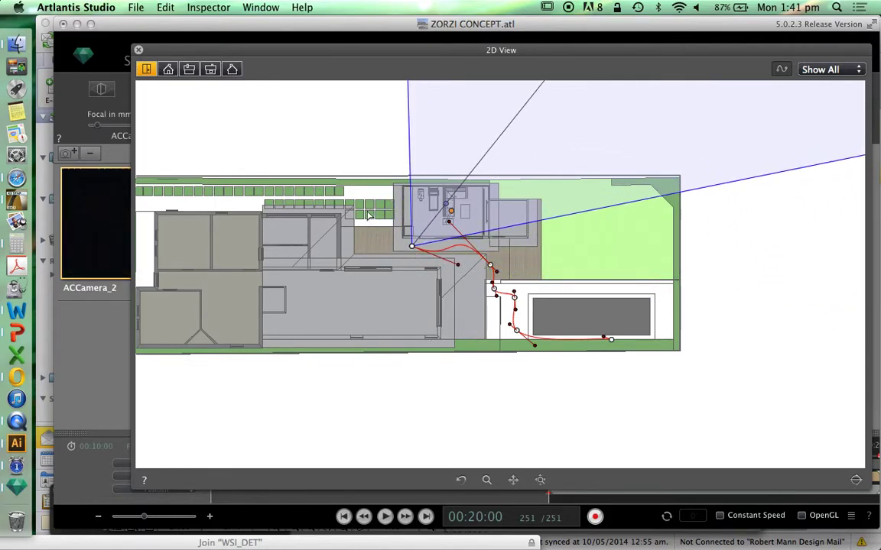
pyautogui.click(131, 41)
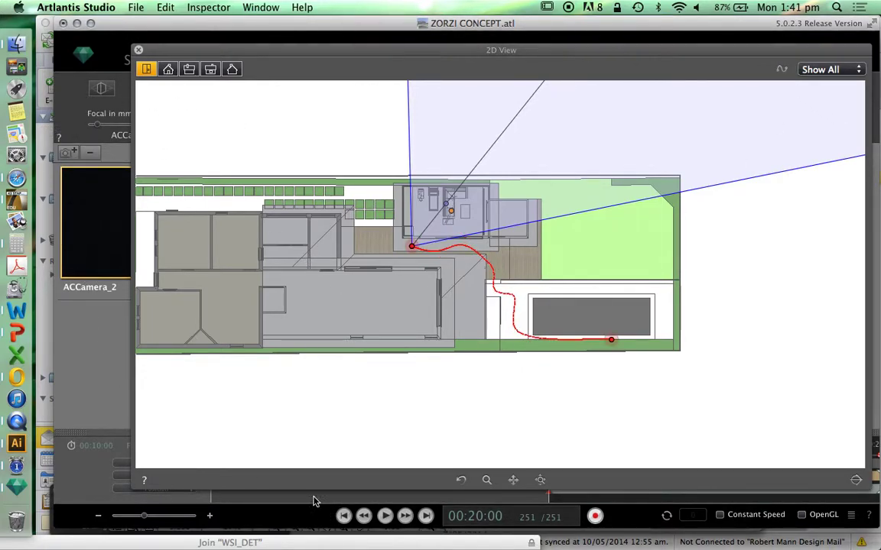
# Close the 2D plan and play ACCamera_2's walk-through from the start.
pyautogui.click(138, 50)
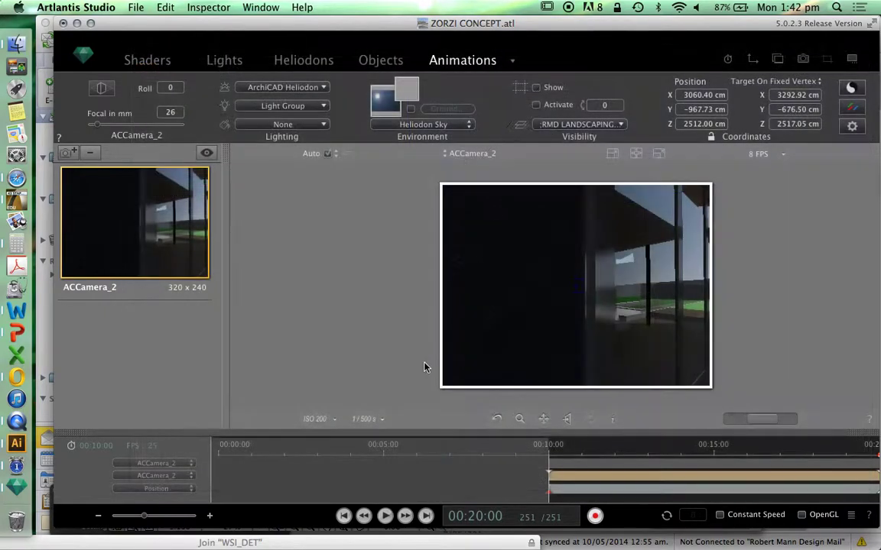
pyautogui.click(386, 517)
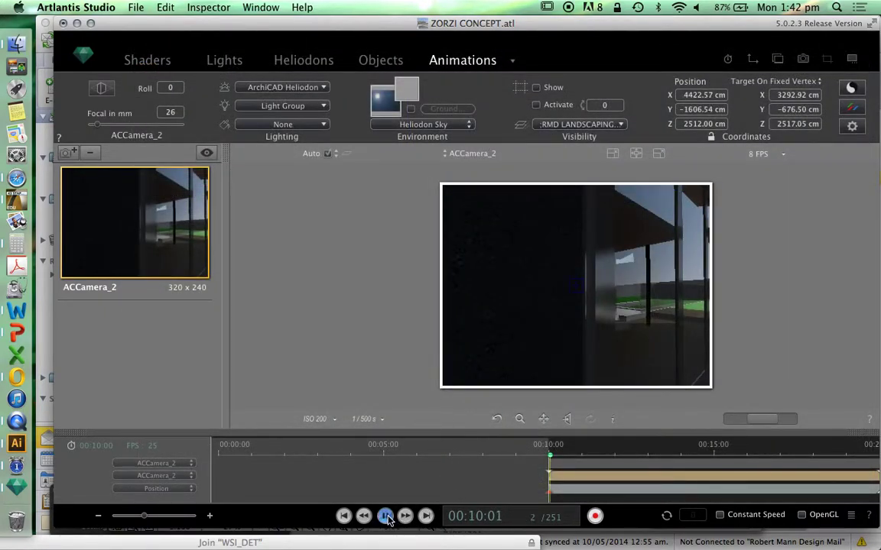